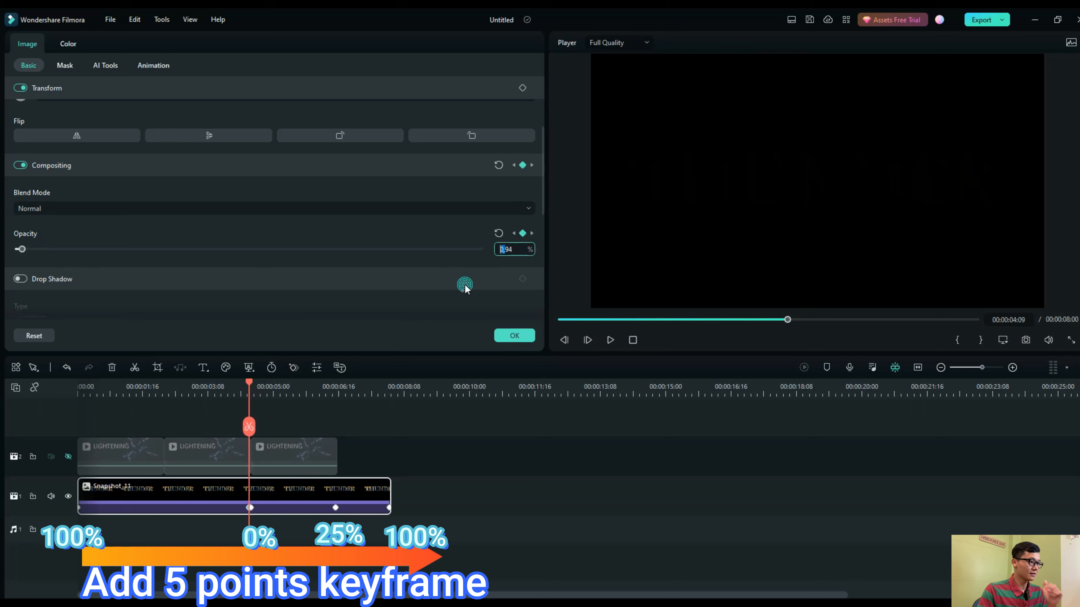
- Set the THUNDER snapshot clip's opacity to 100% at its keyframe at 00:00:04:09
{"action": "type", "text": "10"}
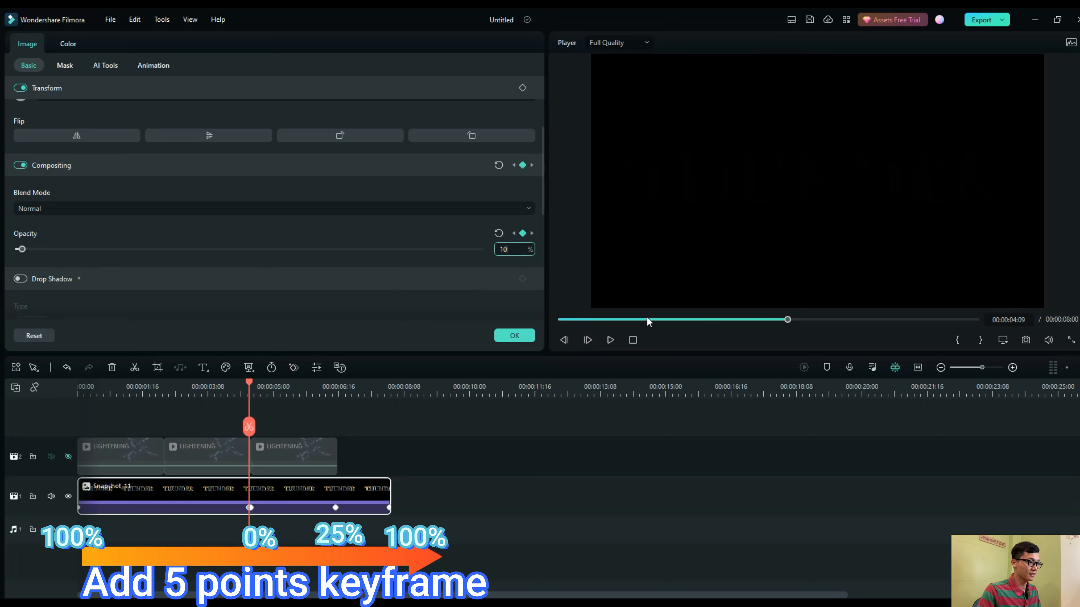
{"action": "type", "text": "0"}
{"action": "key", "text": "Return"}
- Play the THUNDER snapshot clip from the start and check its opacity changes at each keyframe
{"action": "left_click_drag", "start_coordinate": [249, 390], "coordinate": [4, 429]}
{"action": "left_click", "coordinate": [569, 422]}
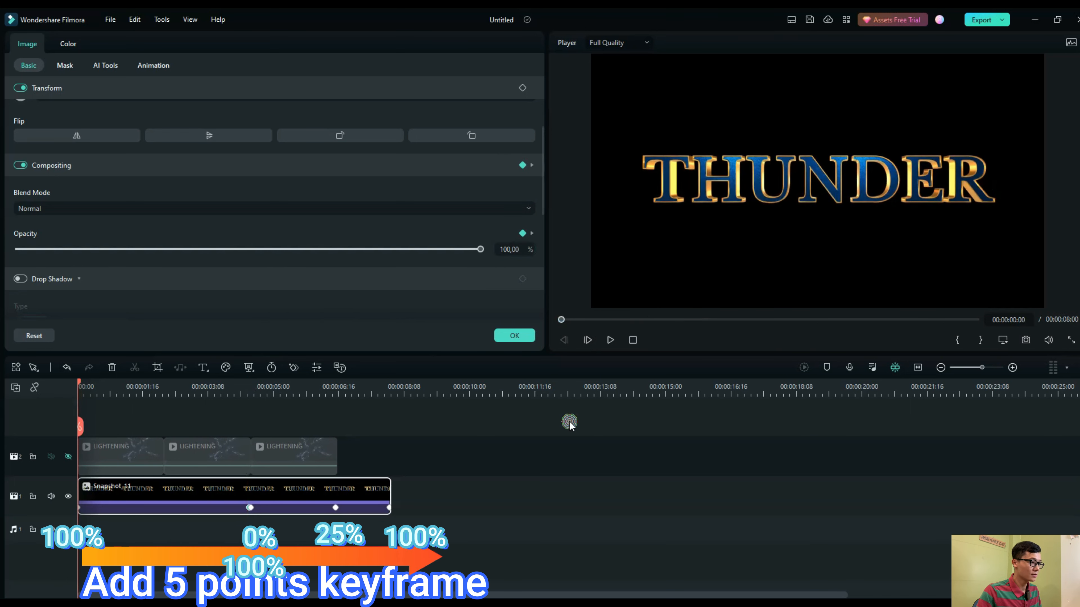
{"action": "left_click", "coordinate": [609, 340]}
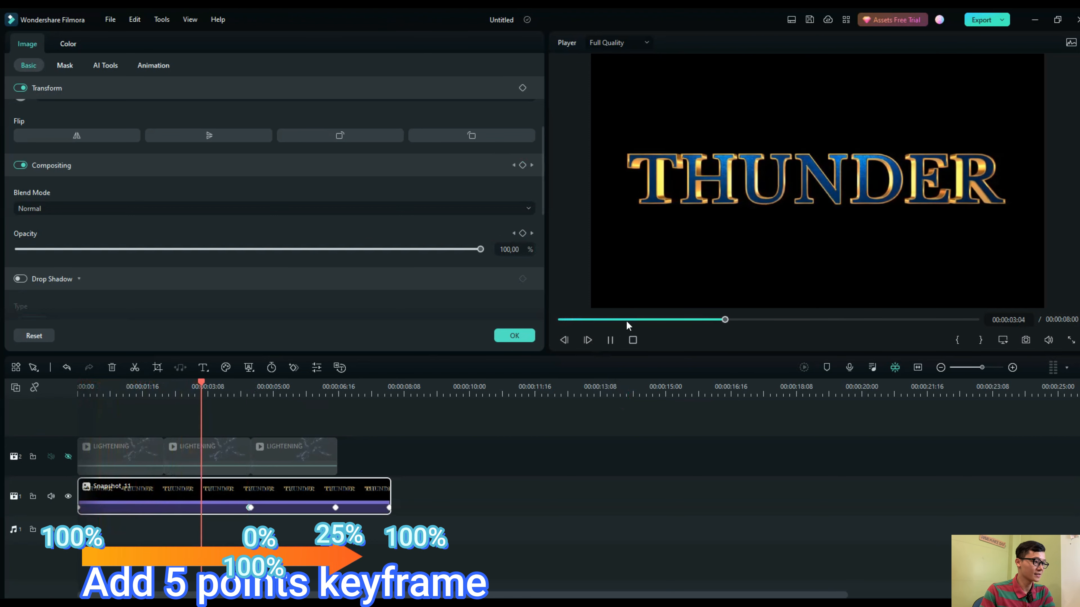
{"action": "left_click", "coordinate": [610, 340]}
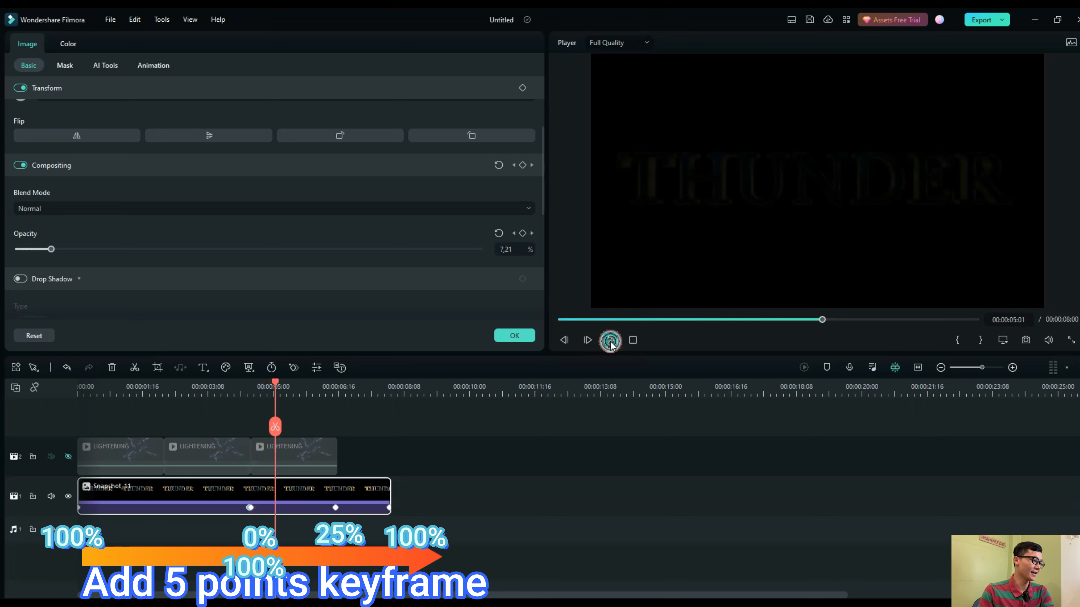
{"action": "left_click_drag", "start_coordinate": [276, 383], "coordinate": [249, 392]}
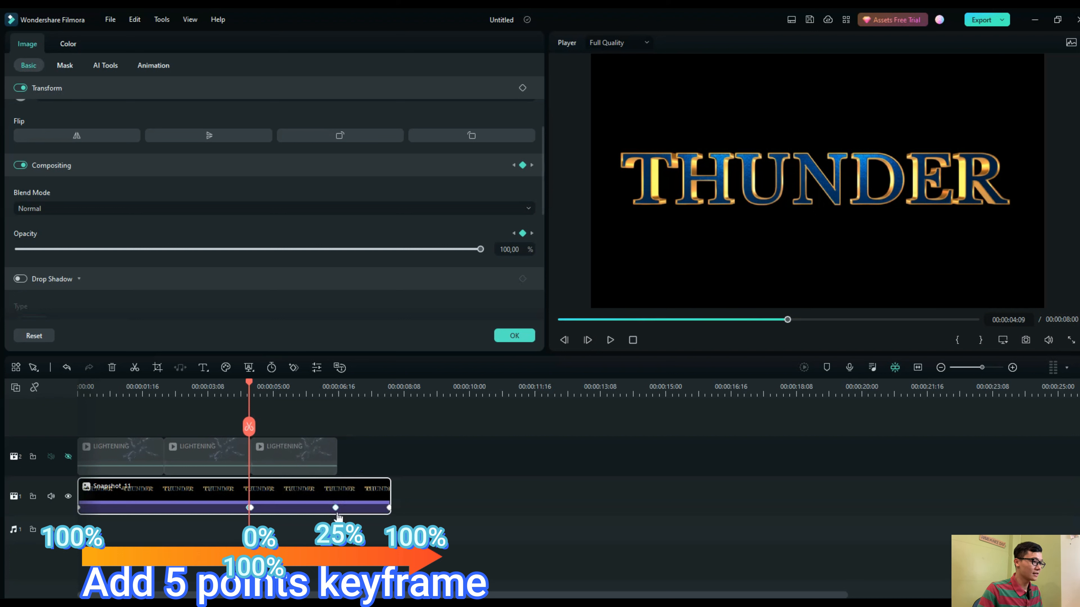
{"action": "left_click", "coordinate": [611, 340]}
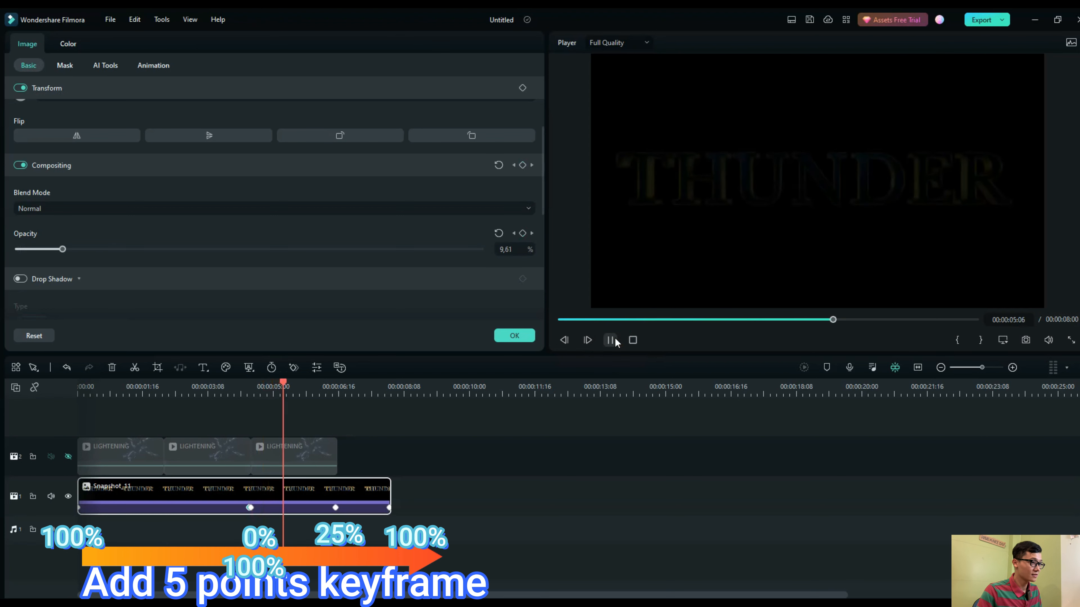
{"action": "left_click", "coordinate": [610, 340]}
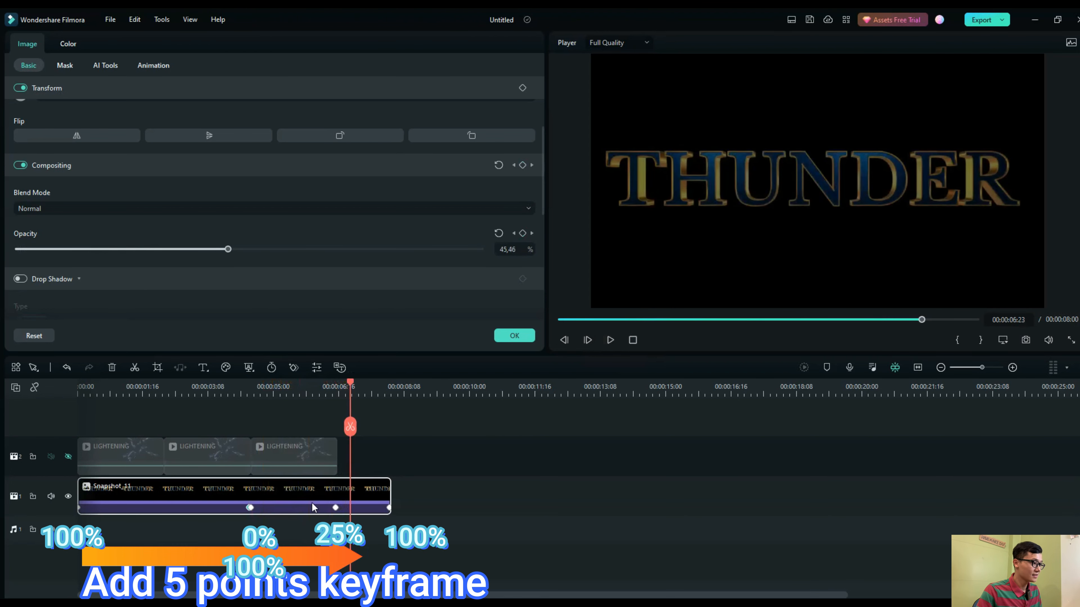
{"action": "left_click_drag", "start_coordinate": [348, 380], "coordinate": [335, 393]}
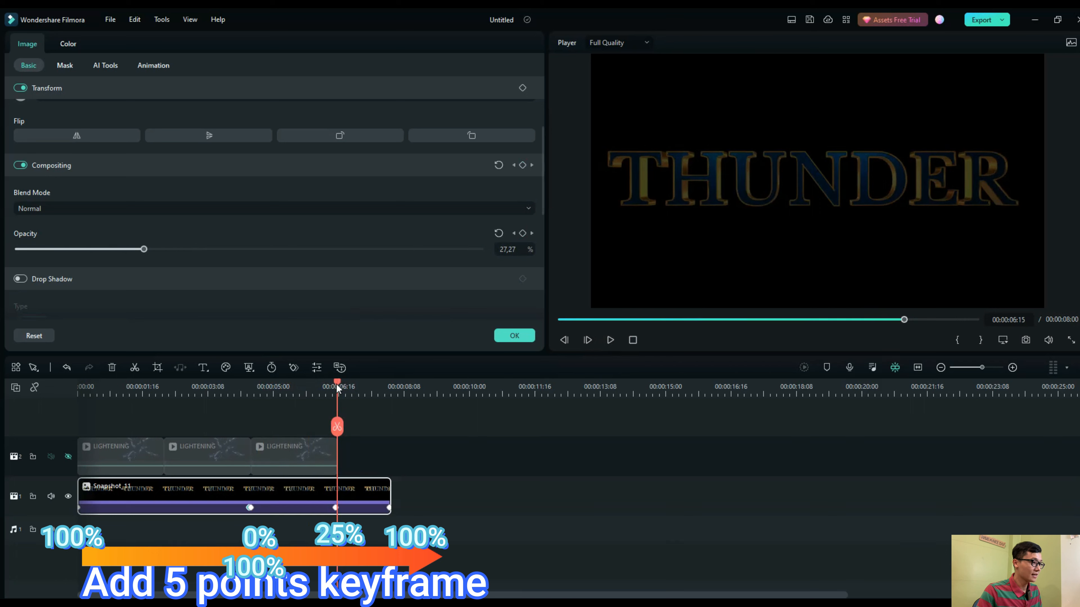
{"action": "left_click", "coordinate": [336, 508]}
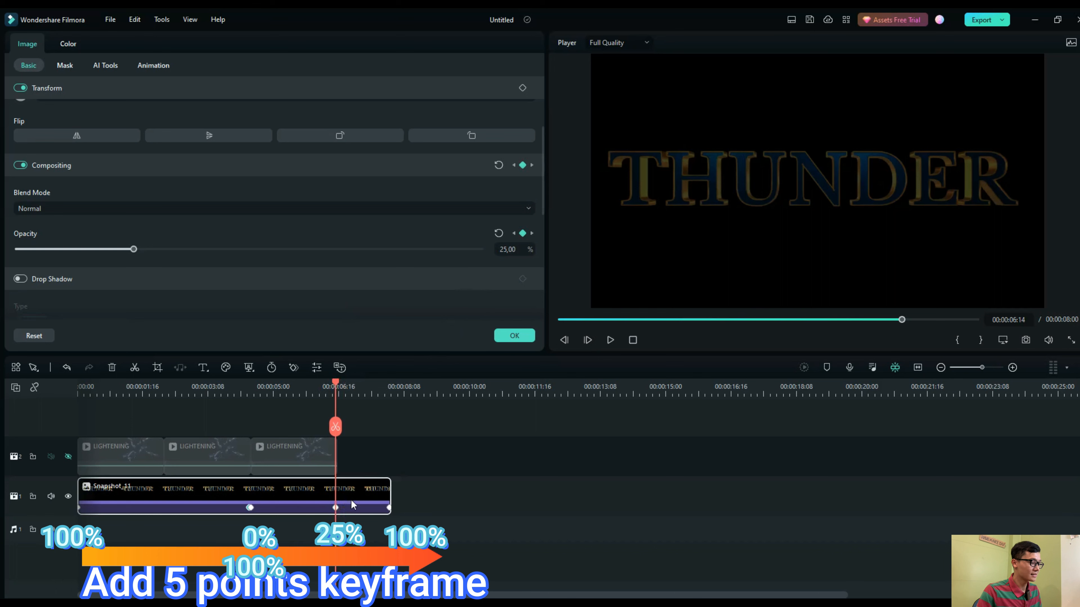
{"action": "left_click", "coordinate": [609, 340]}
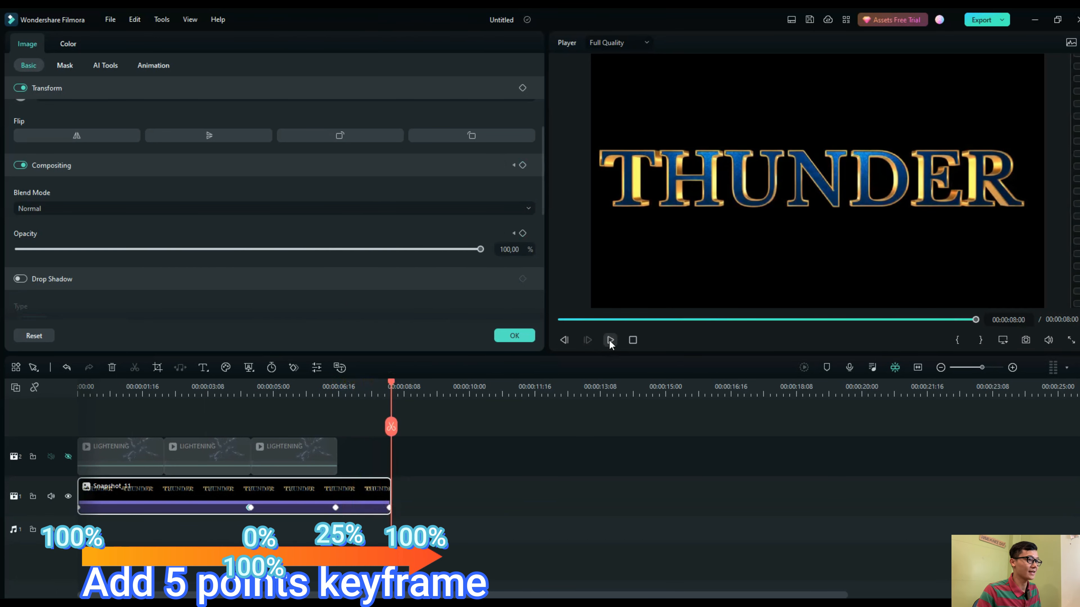
{"action": "left_click", "coordinate": [609, 339]}
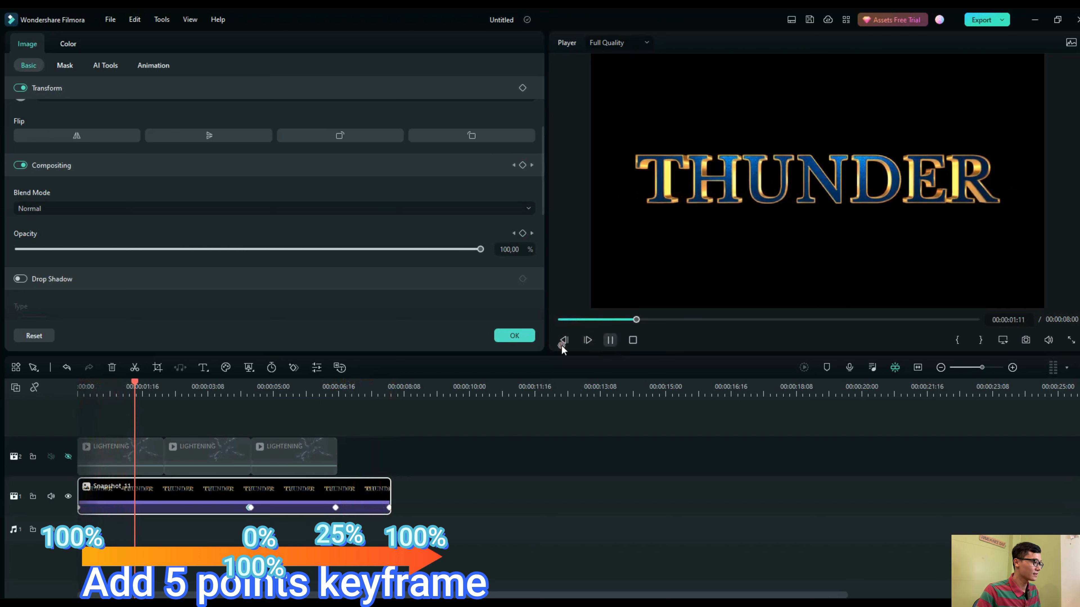
- Make the hidden lightning track visible, preview it with the fading title, and confirm the image settings
{"action": "left_click", "coordinate": [69, 456]}
{"action": "left_click_drag", "start_coordinate": [136, 382], "coordinate": [247, 396]}
{"action": "left_click", "coordinate": [609, 340]}
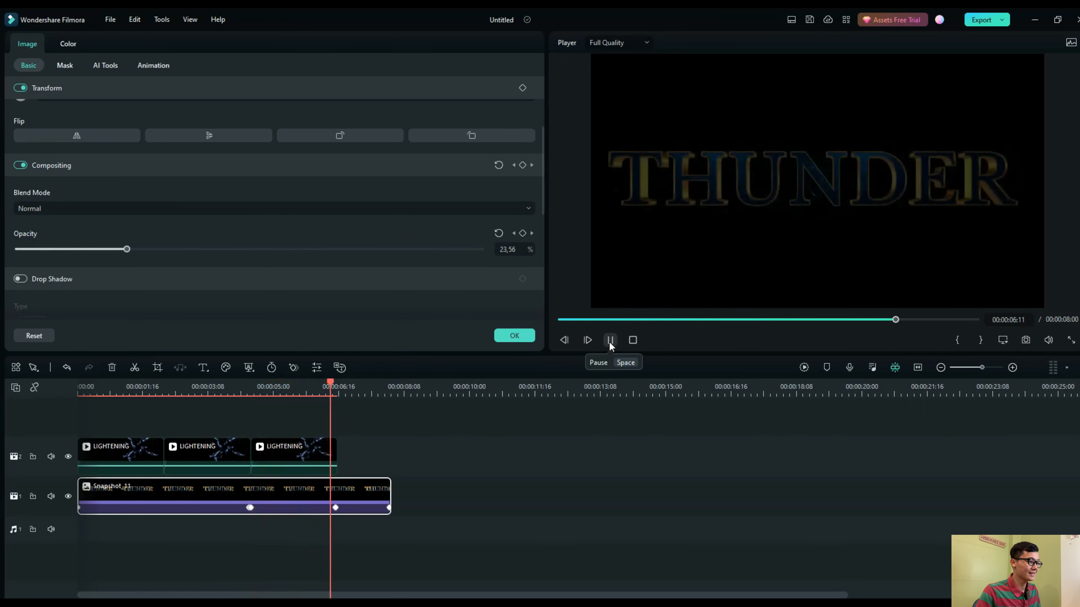
{"action": "left_click", "coordinate": [610, 342]}
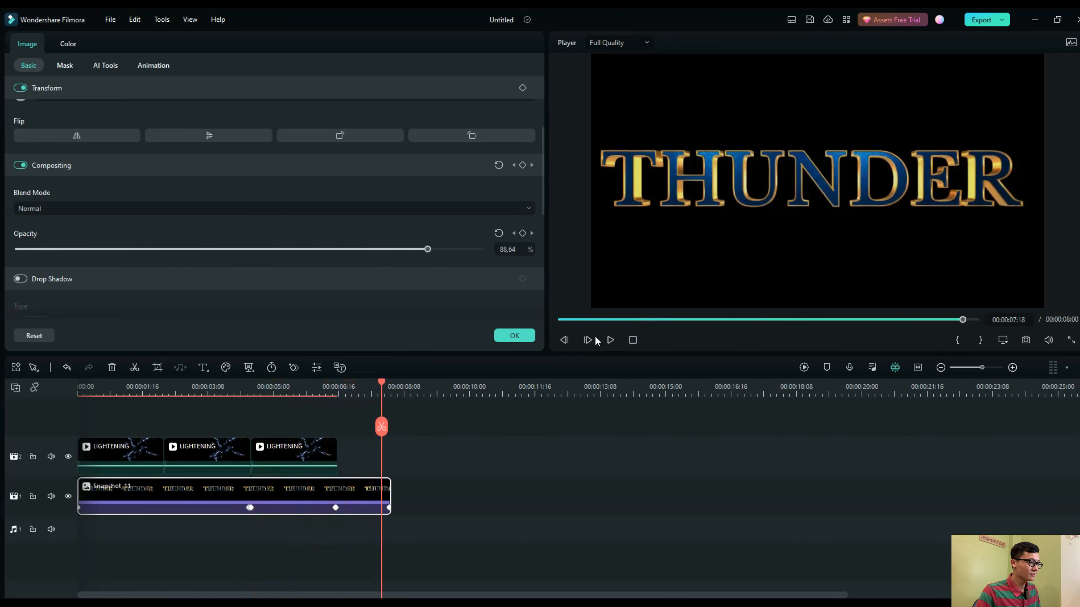
{"action": "left_click", "coordinate": [525, 338]}
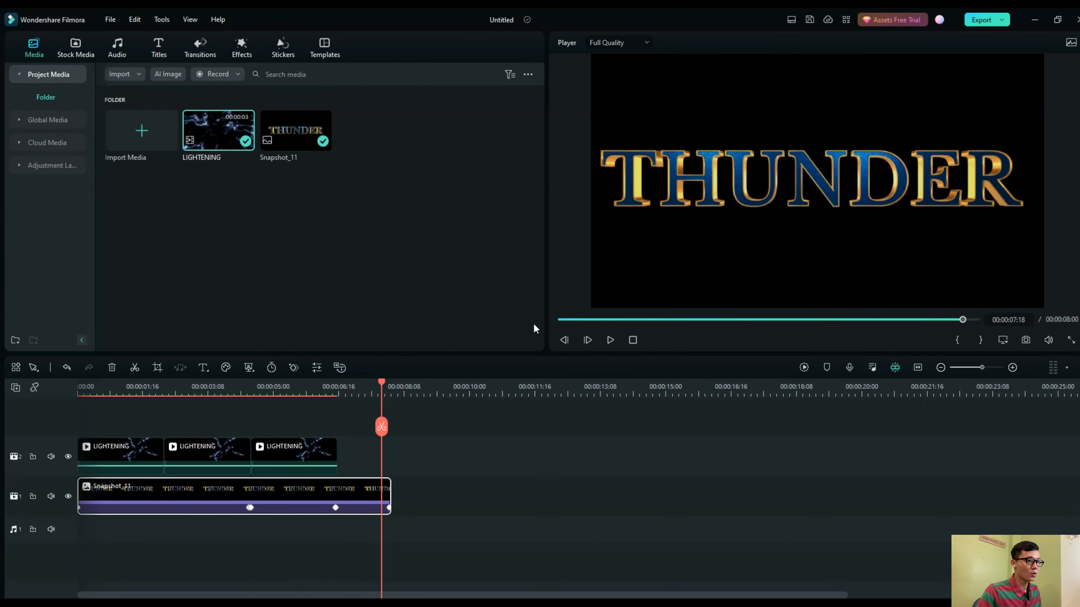
- Add Light Effect 14 from the favorite effects above the last lightning clip and trim it to end with the snapshot clip
{"action": "left_click", "coordinate": [245, 55]}
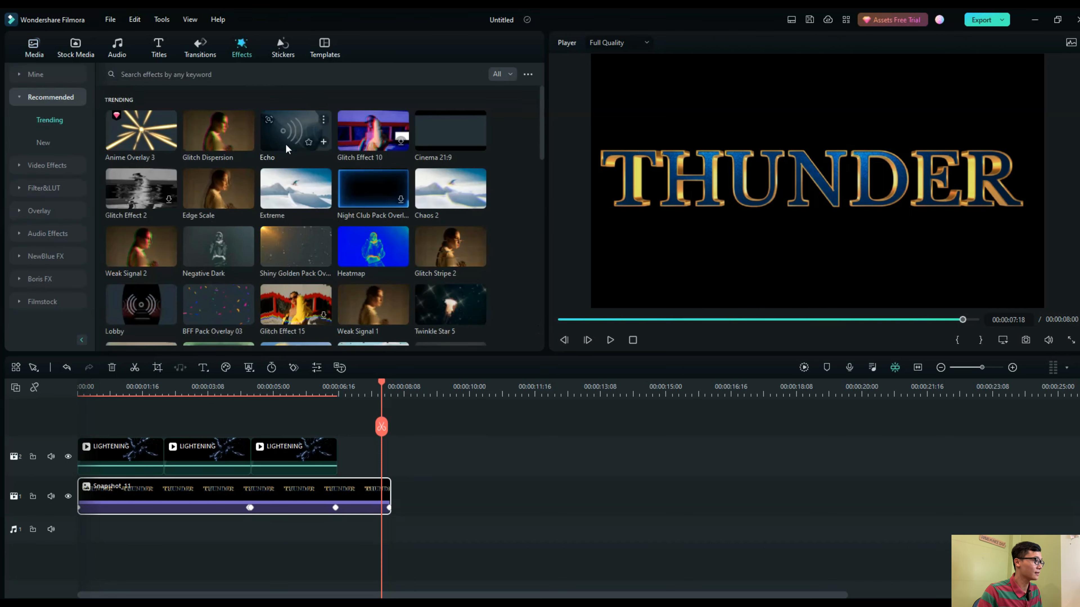
{"action": "left_click", "coordinate": [42, 80]}
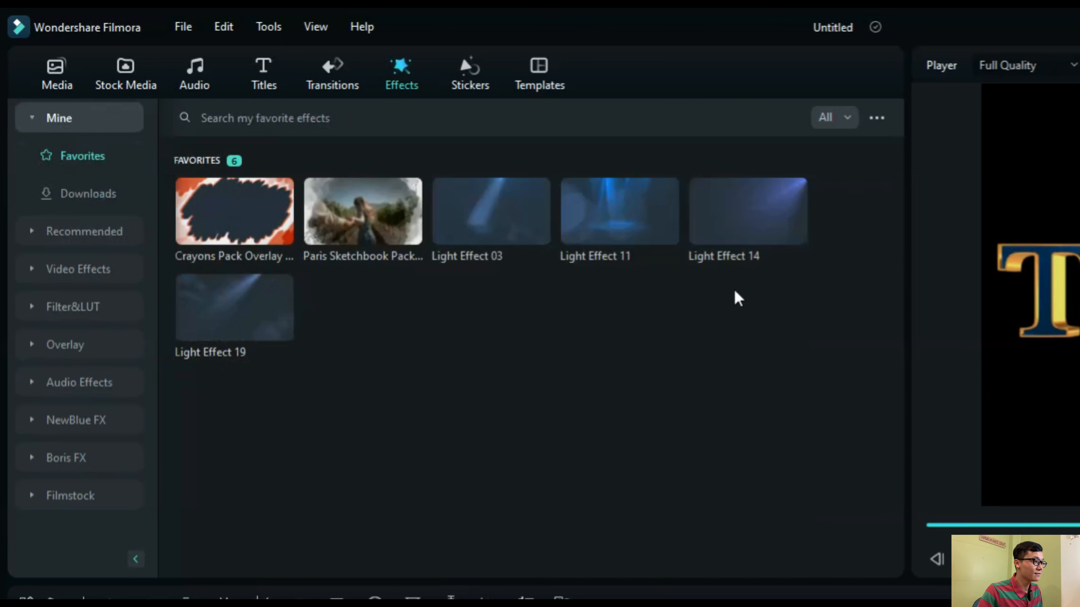
{"action": "left_click_drag", "start_coordinate": [752, 232], "coordinate": [297, 433]}
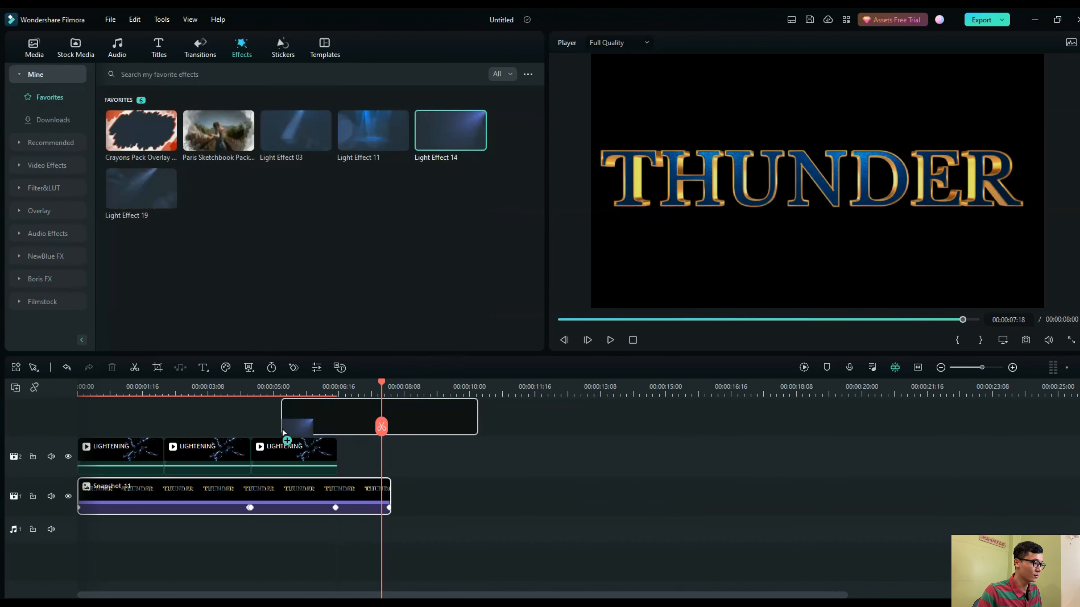
{"action": "left_click_drag", "start_coordinate": [492, 446], "coordinate": [391, 446]}
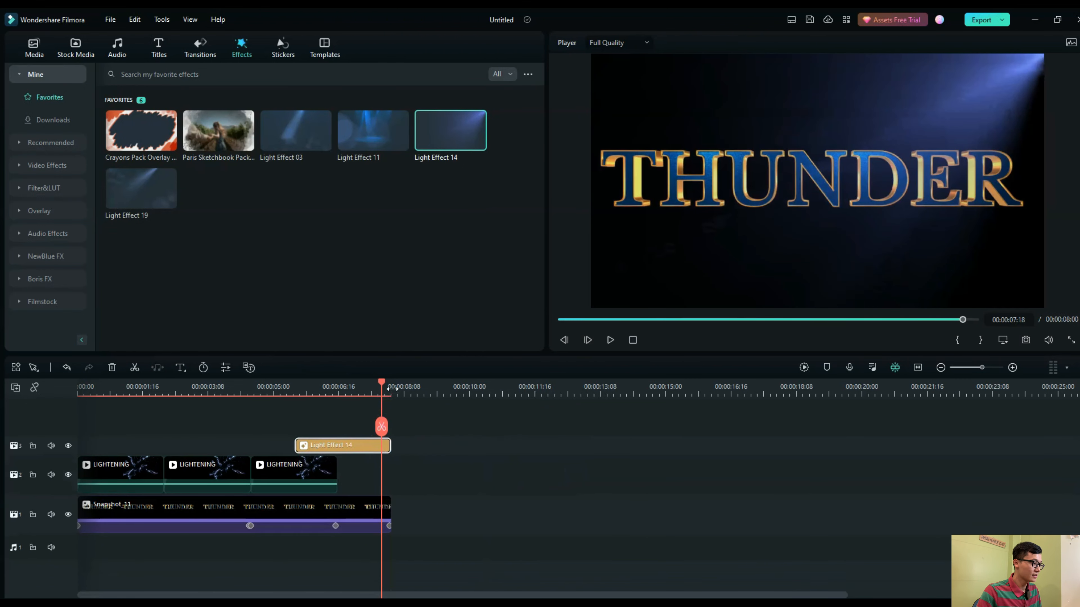
- Play the Light Effect 14 section from its beginning to check how it looks over the title
{"action": "left_click_drag", "start_coordinate": [381, 383], "coordinate": [295, 394]}
{"action": "left_click", "coordinate": [622, 320]}
{"action": "left_click", "coordinate": [605, 341]}
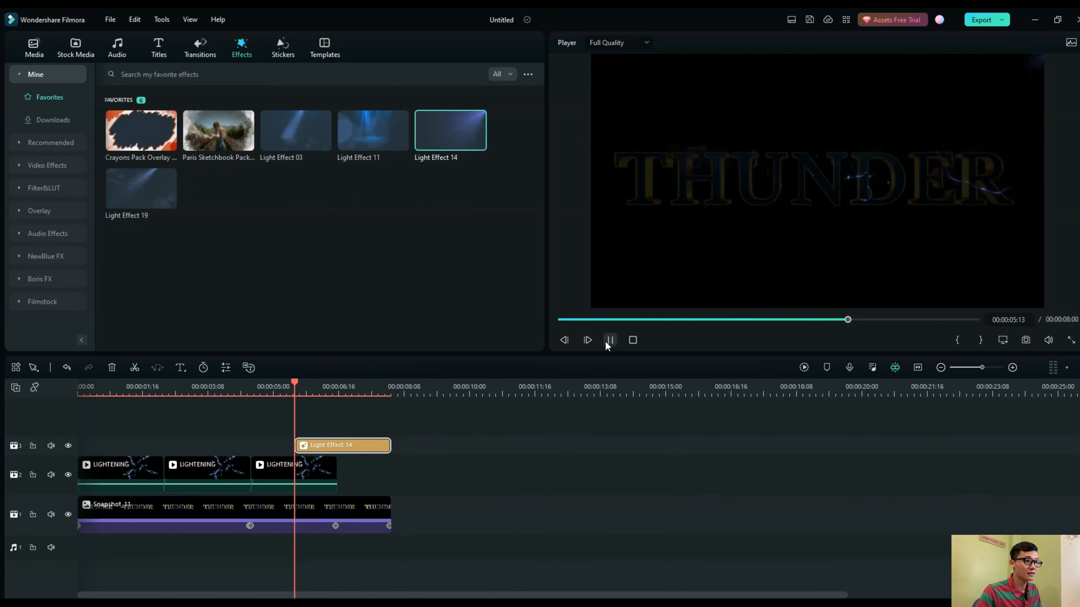
{"action": "left_click", "coordinate": [604, 341]}
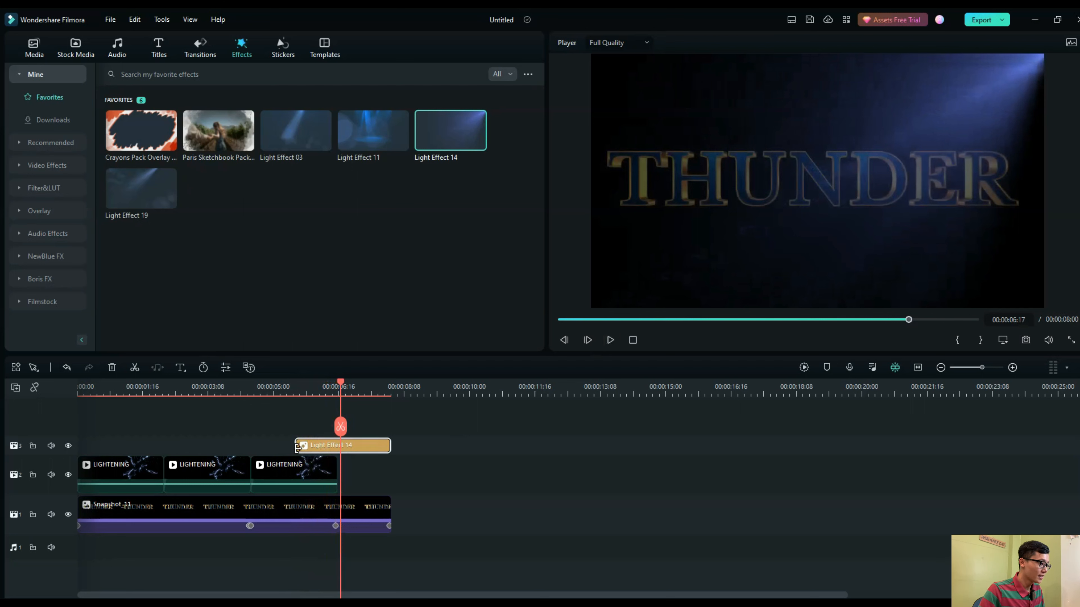
{"action": "left_click", "coordinate": [609, 341]}
- Set Light Effect 14's opacity to 0% with a keyframe at the start of the effect
{"action": "left_click", "coordinate": [340, 446]}
{"action": "double_click", "coordinate": [328, 447]}
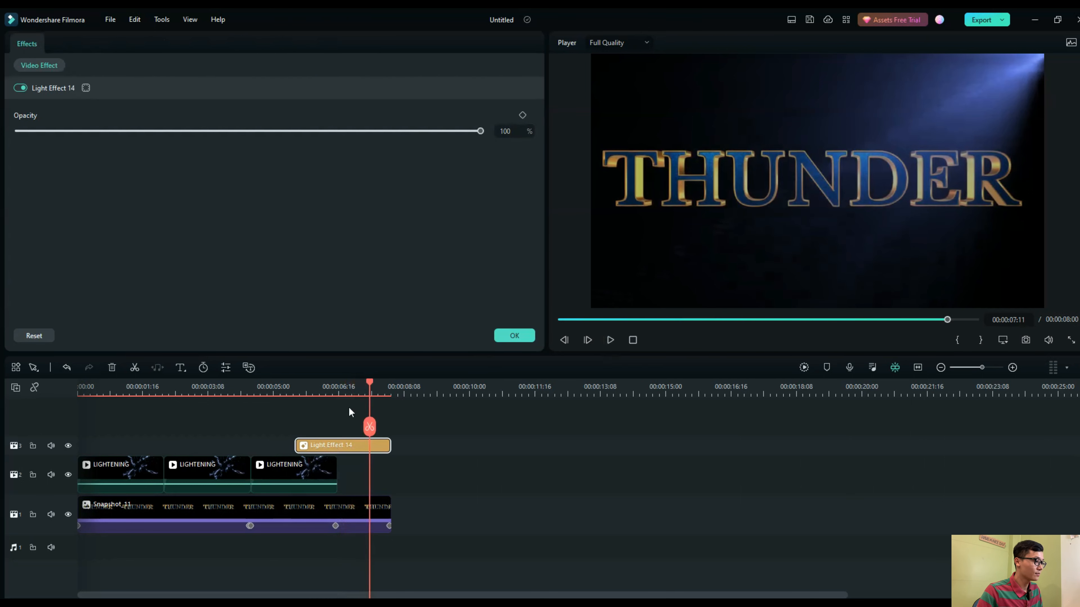
{"action": "left_click_drag", "start_coordinate": [368, 386], "coordinate": [298, 398]}
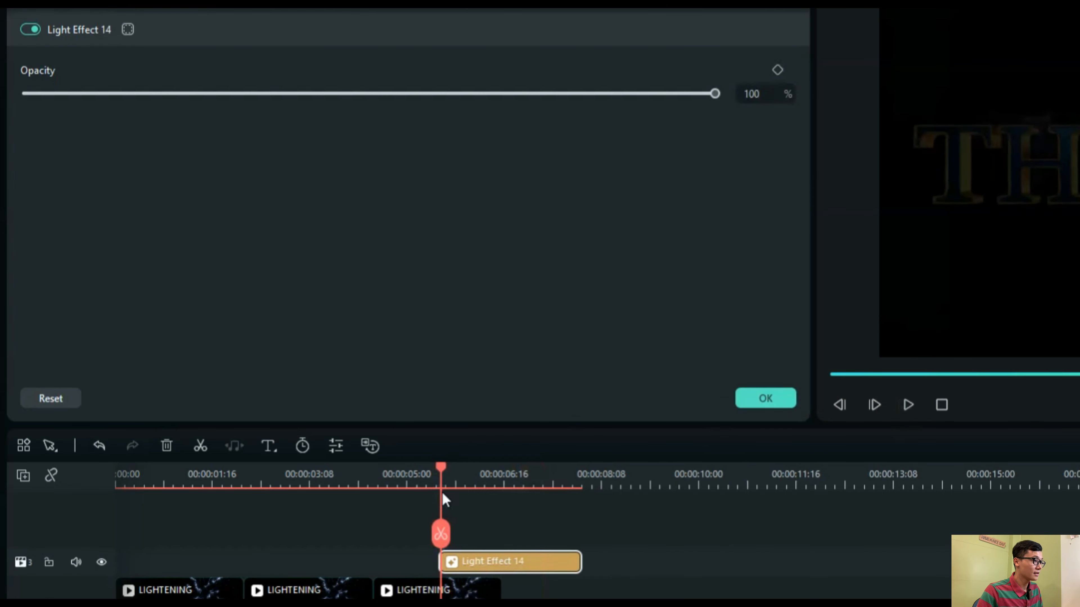
{"action": "left_click_drag", "start_coordinate": [714, 94], "coordinate": [3, 115]}
- Add a 30% opacity keyframe to Light Effect 14 where the lightning clips end
{"action": "left_click_drag", "start_coordinate": [441, 474], "coordinate": [504, 477]}
{"action": "left_click", "coordinate": [777, 70]}
{"action": "left_click", "coordinate": [763, 94]}
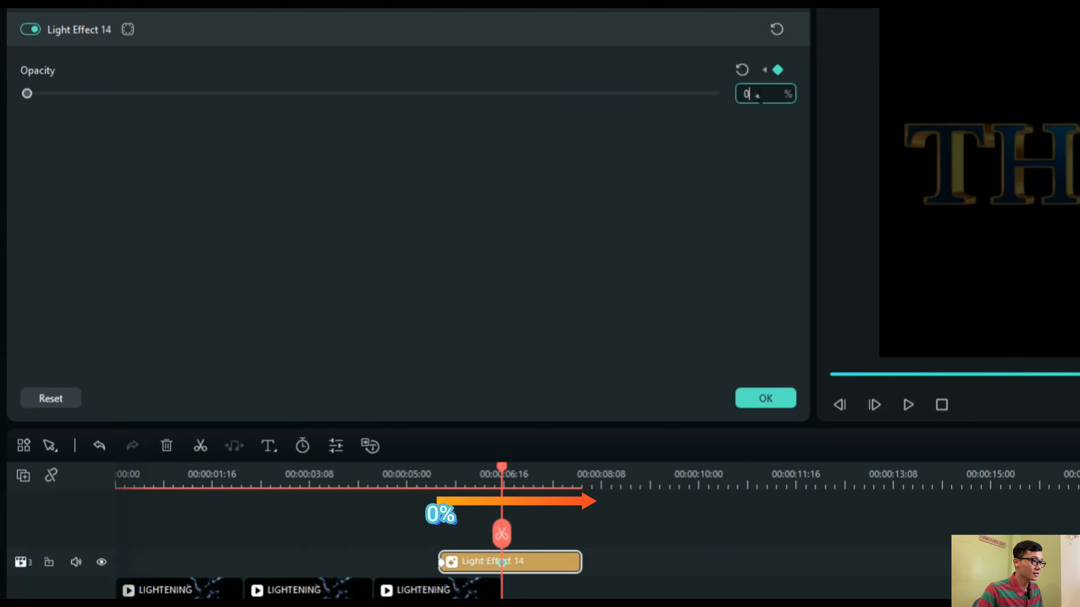
{"action": "key", "text": "BackSpace"}
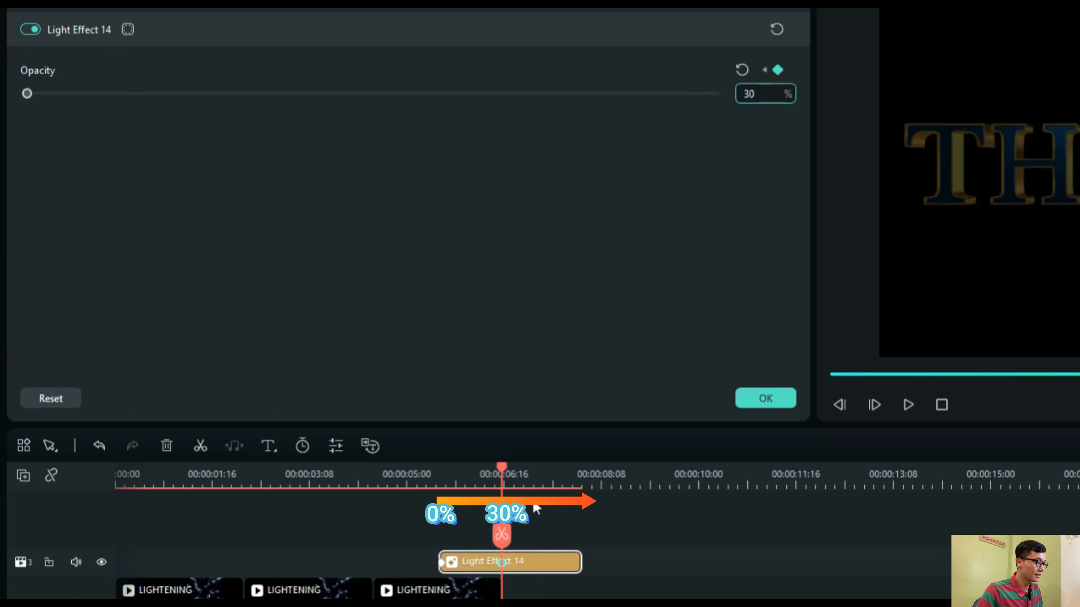
{"action": "type", "text": "30"}
- Set Light Effect 14's opacity to 100% with a keyframe at the end of the effect
{"action": "left_click_drag", "start_coordinate": [501, 465], "coordinate": [581, 474]}
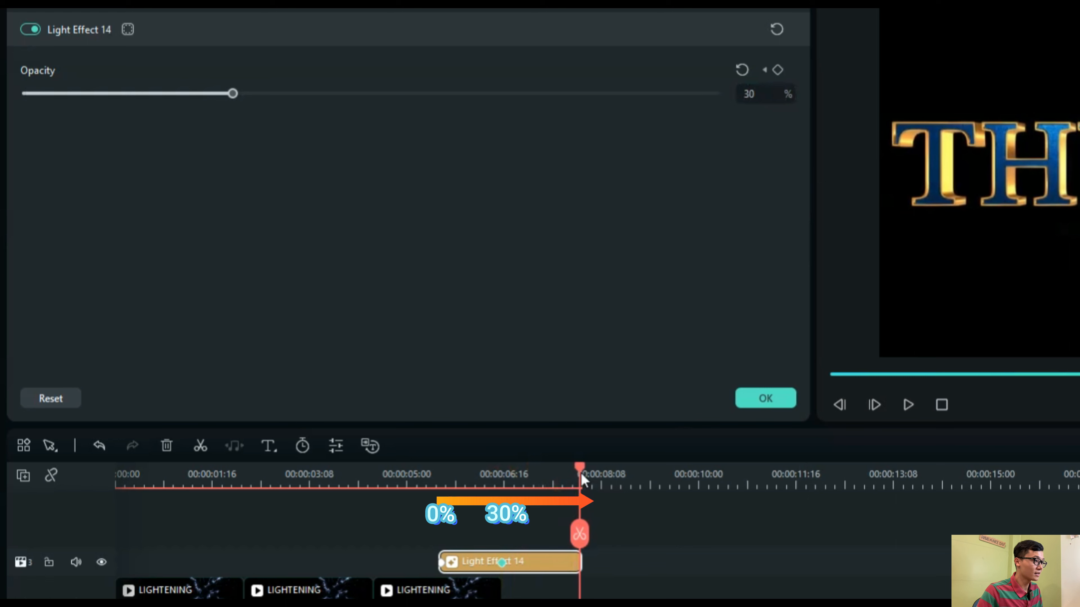
{"action": "left_click", "coordinate": [761, 92]}
{"action": "type", "text": "100"}
{"action": "key", "text": "Return"}
- Preview Light Effect 14's fade-in from its start and confirm the effect settings
{"action": "left_click_drag", "start_coordinate": [583, 477], "coordinate": [434, 474]}
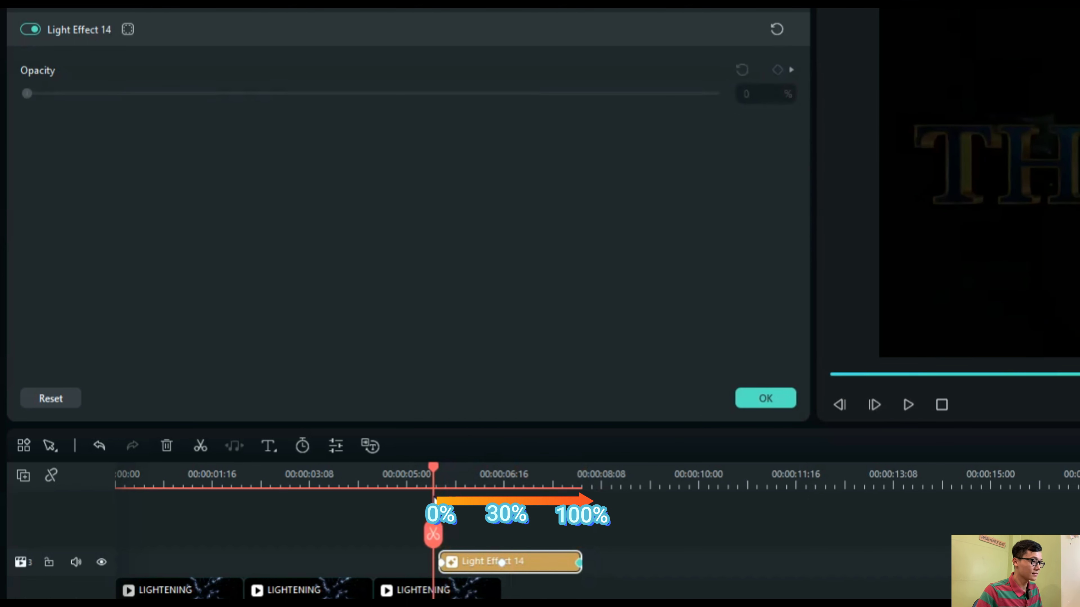
{"action": "left_click", "coordinate": [916, 409]}
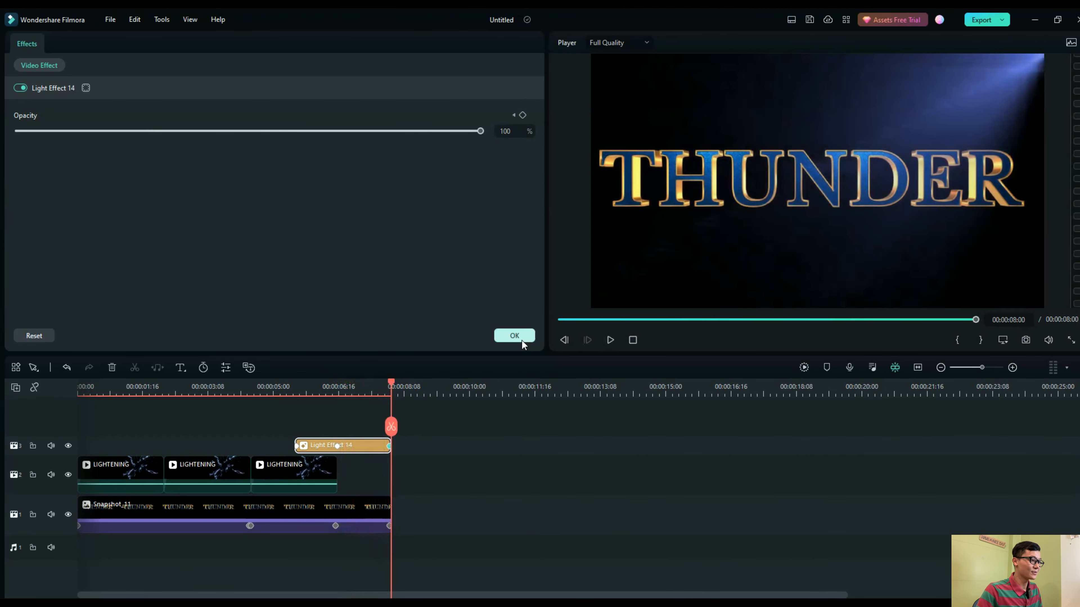
{"action": "left_click", "coordinate": [514, 336]}
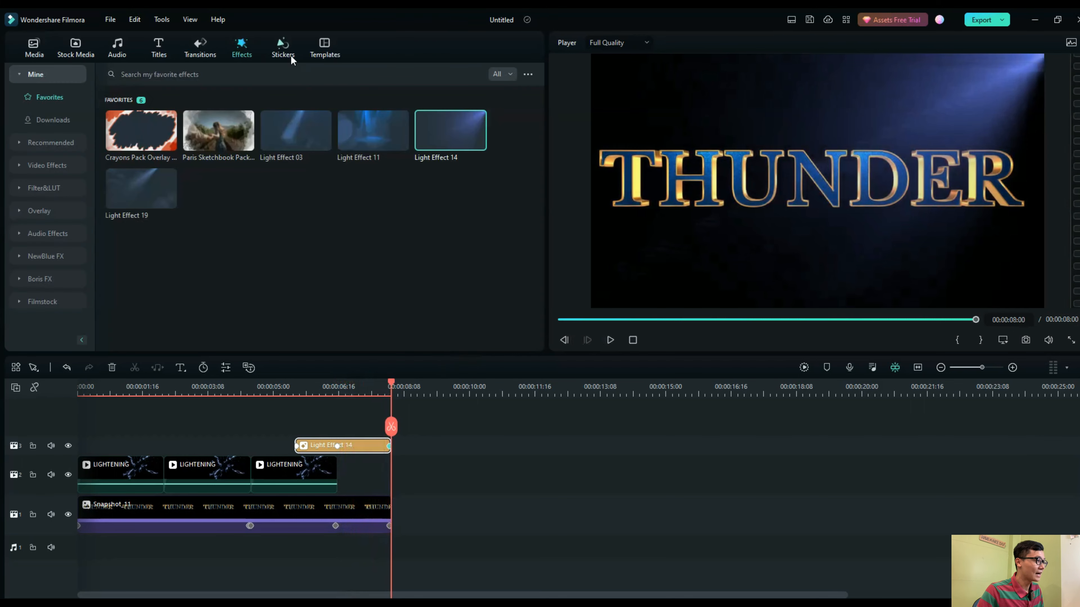
- Add the Electricity - 07 sticker above Light Effect 14, spanning 00:00:05:17 to the end of the snapshot clip, and preview it
{"action": "left_click", "coordinate": [281, 55]}
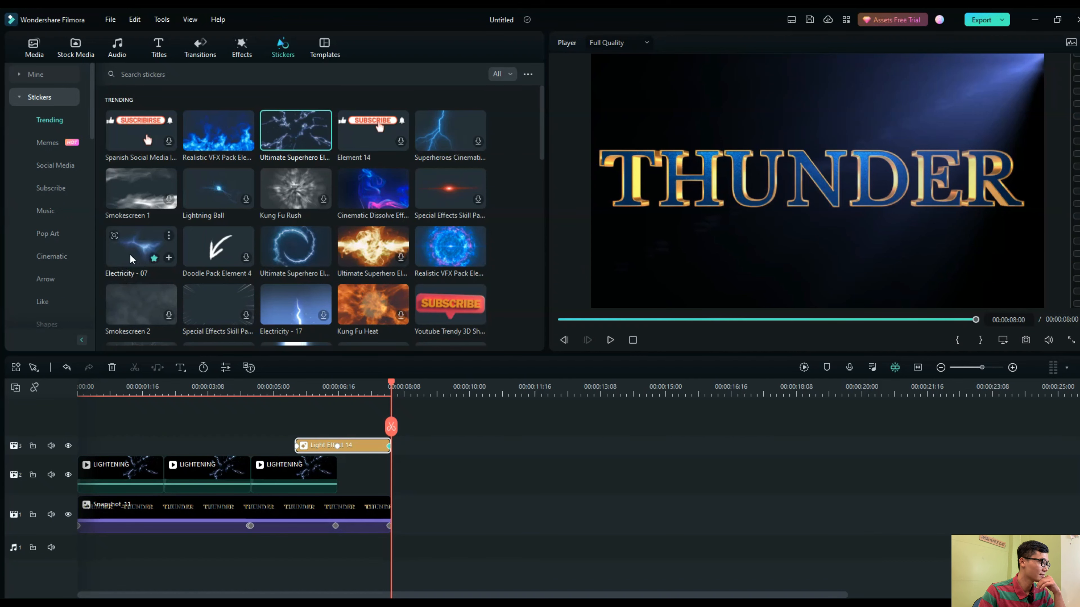
{"action": "left_click_drag", "start_coordinate": [130, 258], "coordinate": [341, 425]}
{"action": "left_click_drag", "start_coordinate": [395, 390], "coordinate": [302, 408]}
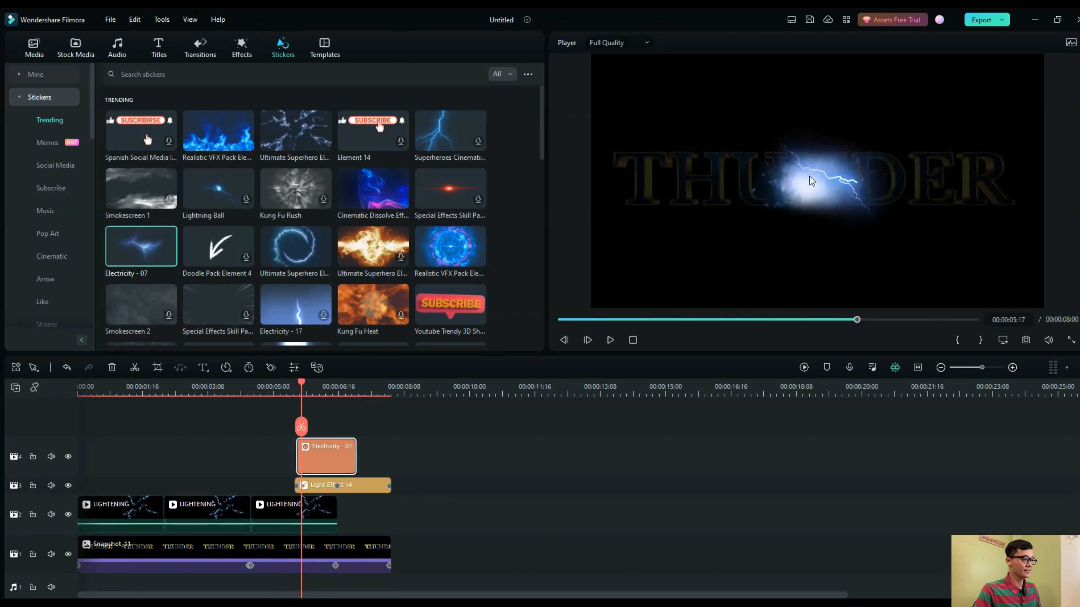
{"action": "left_click_drag", "start_coordinate": [312, 457], "coordinate": [391, 462]}
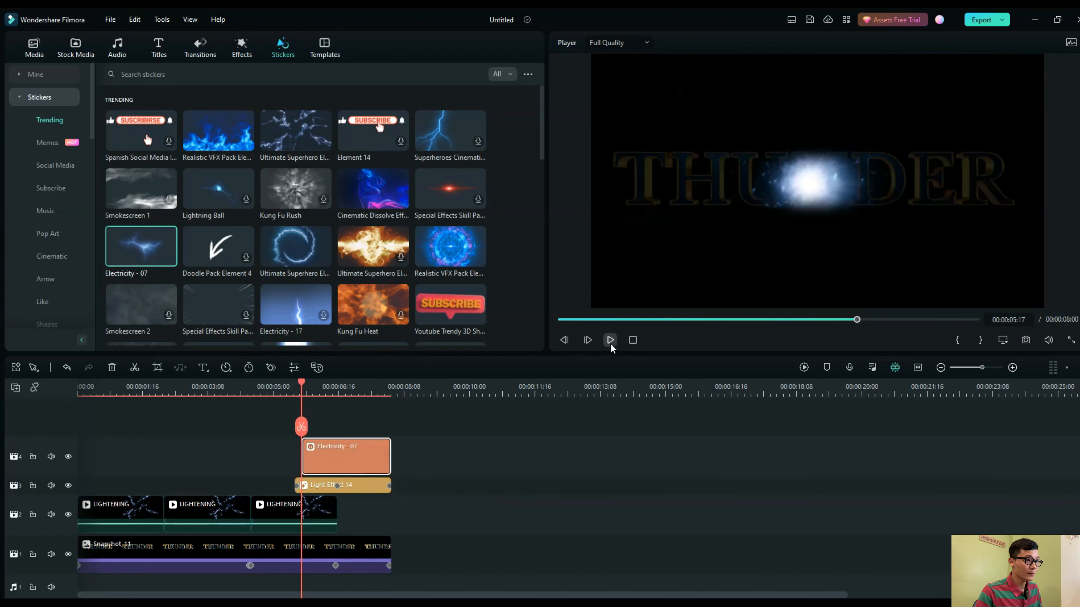
{"action": "left_click", "coordinate": [610, 344]}
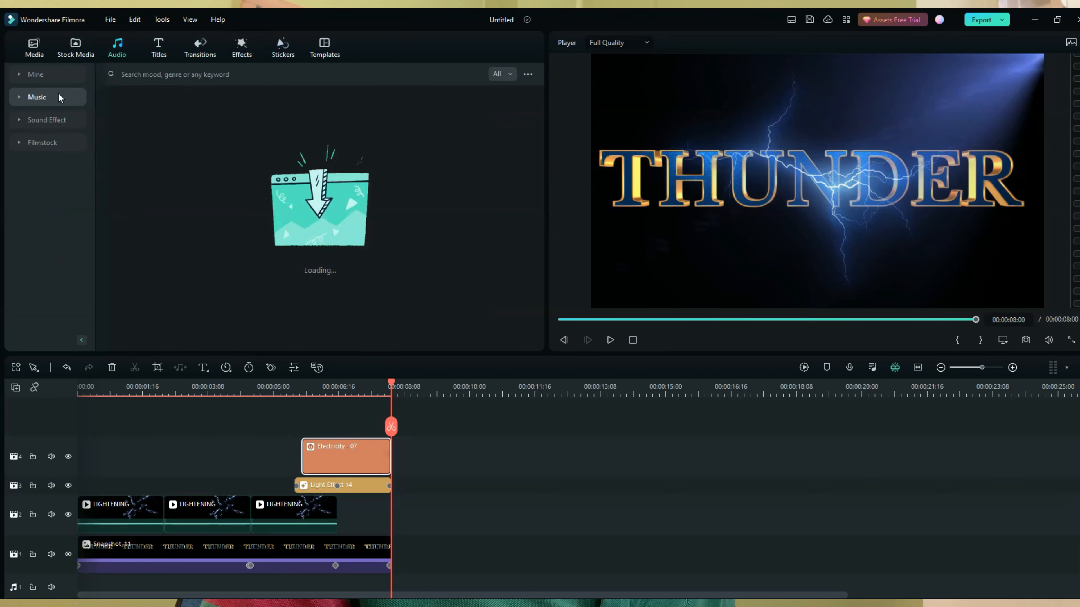
- Look through the trending music and open the trending sound effects
{"action": "left_click", "coordinate": [61, 97]}
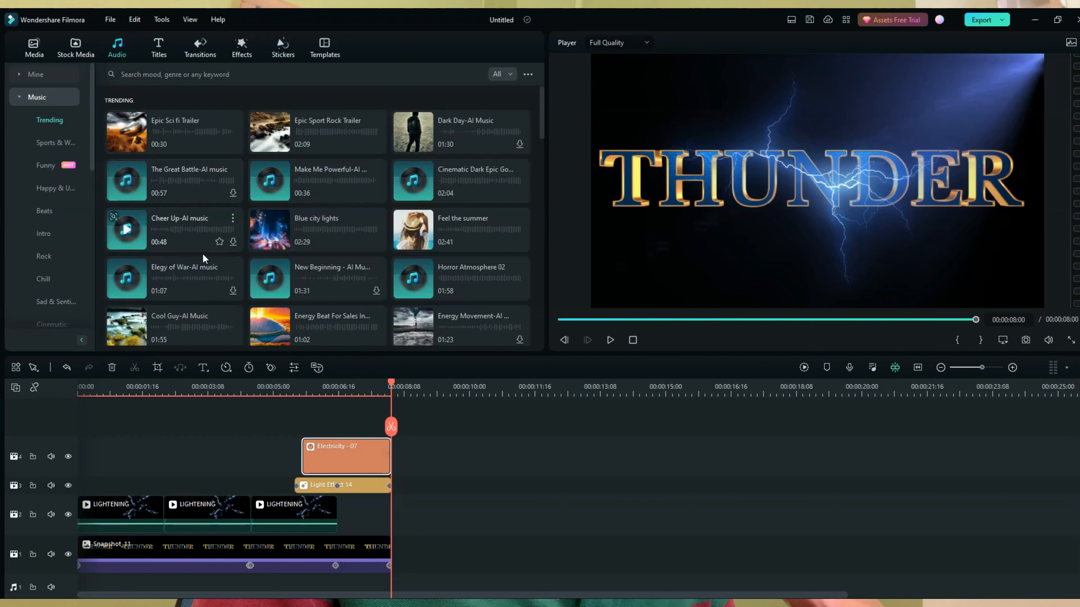
{"action": "left_click", "coordinate": [33, 98]}
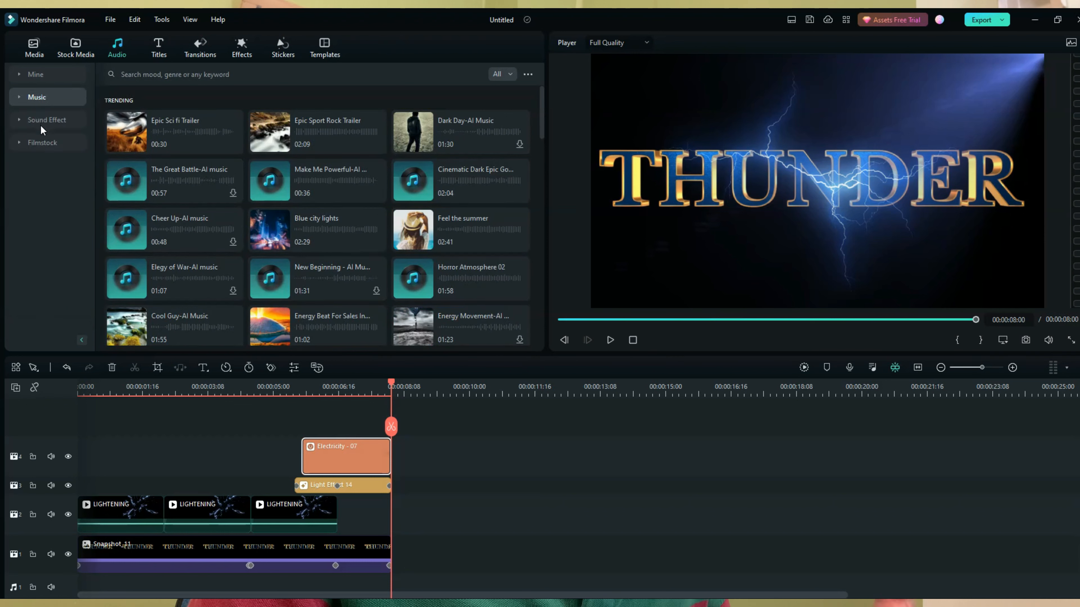
{"action": "left_click", "coordinate": [44, 120]}
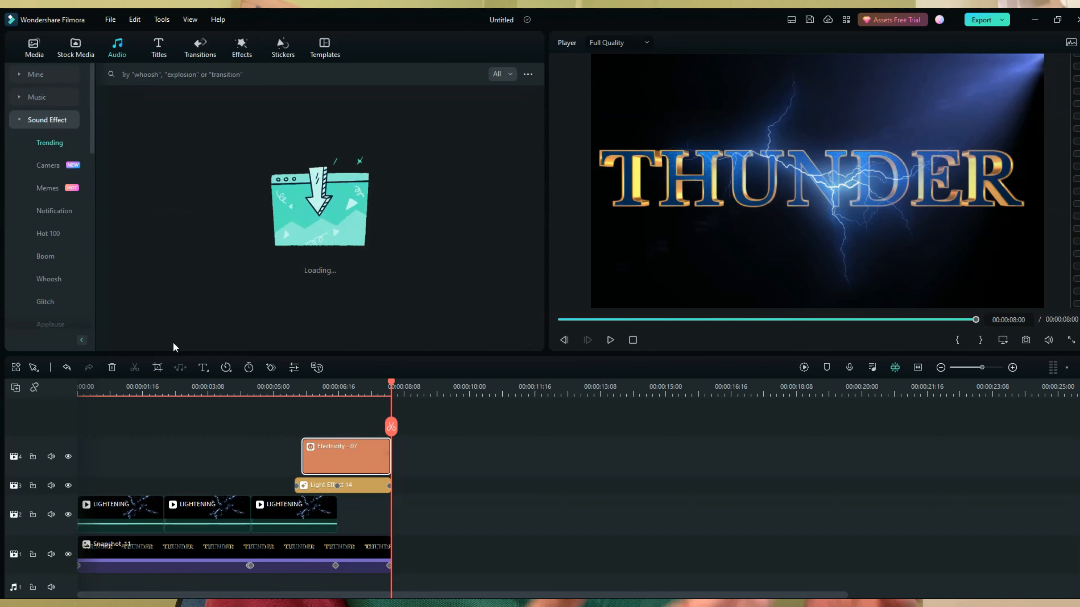